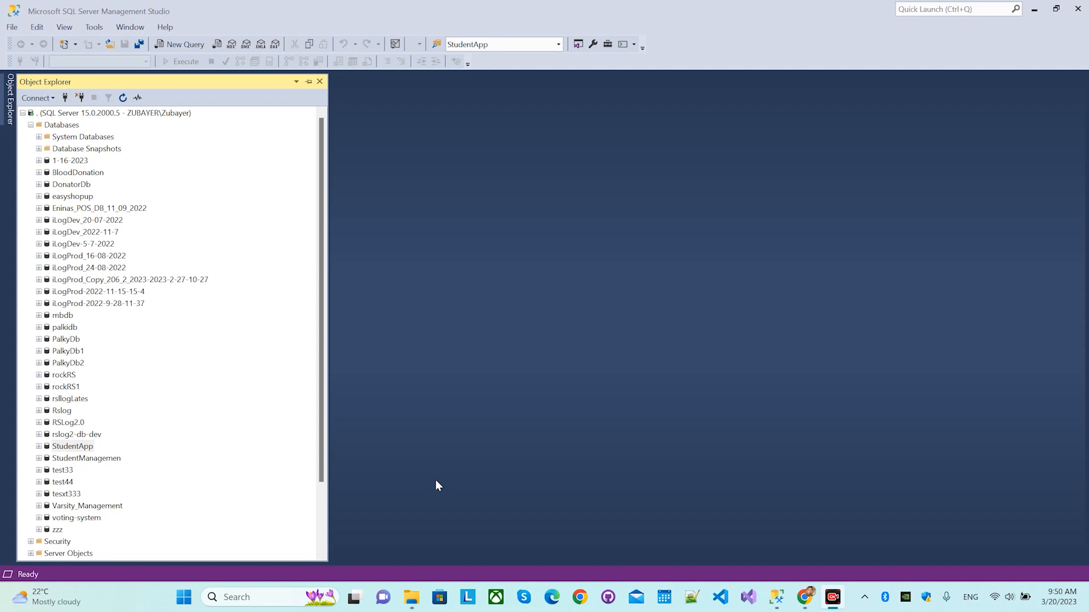
- Start a data-tier application export of the StudentApp database and advance to its export settings
right_click(73, 446)
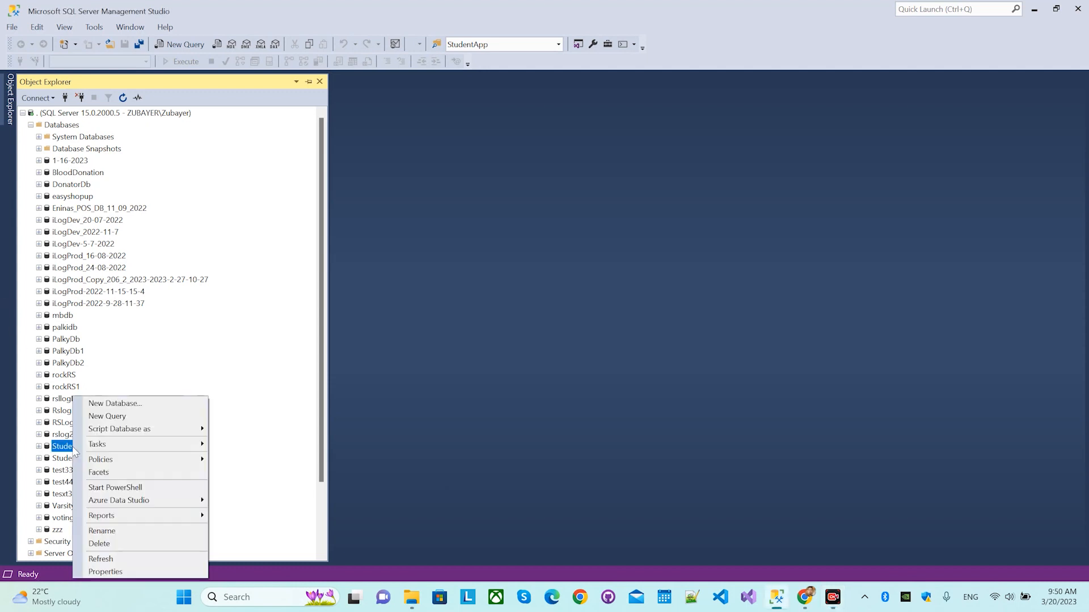
mouse_move(136, 450)
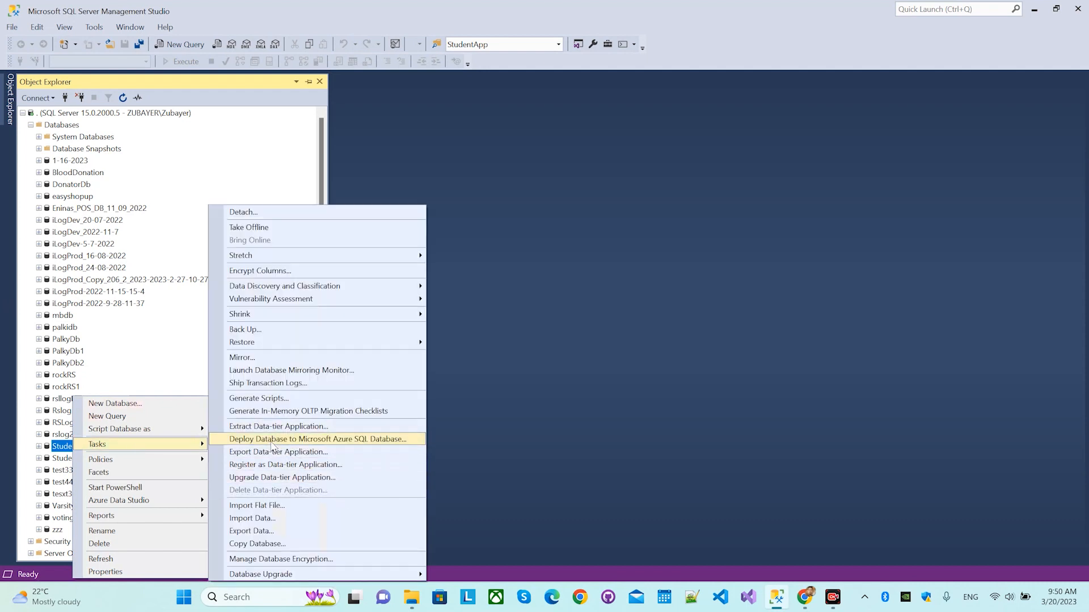
click(306, 453)
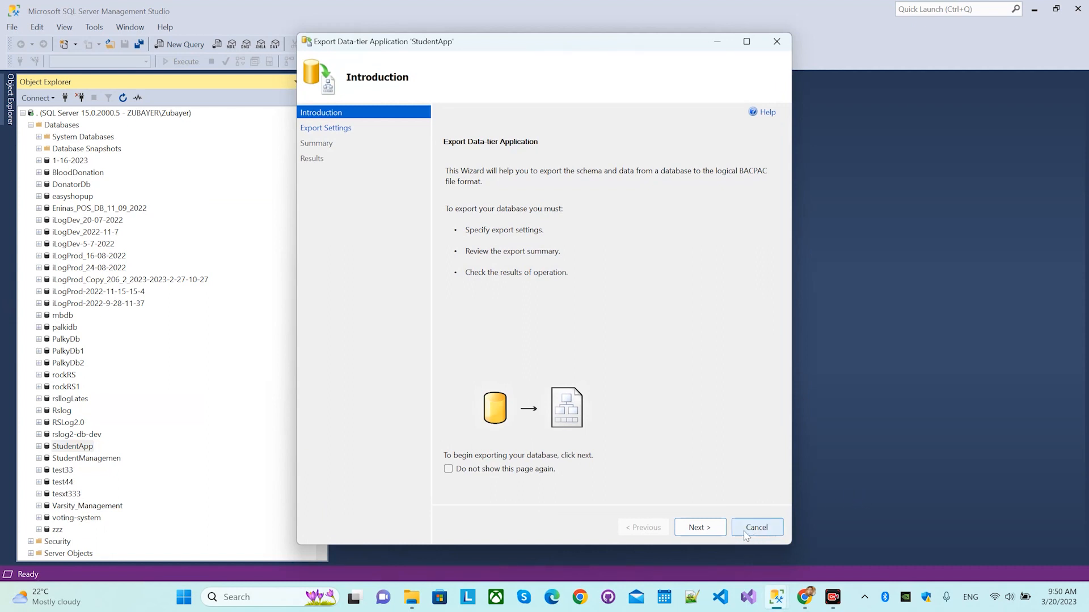
click(701, 531)
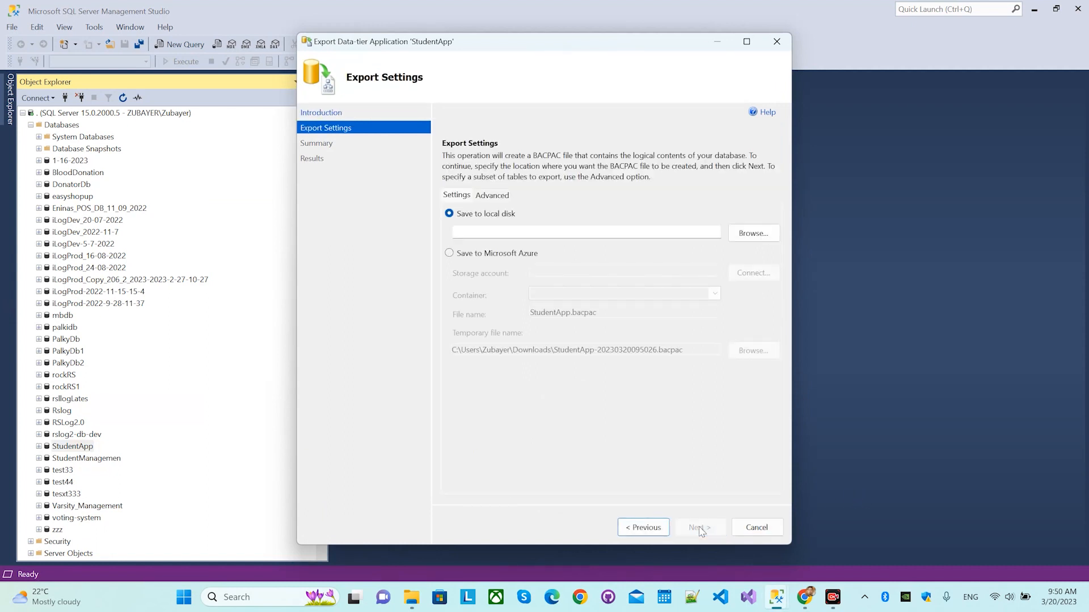
click(642, 528)
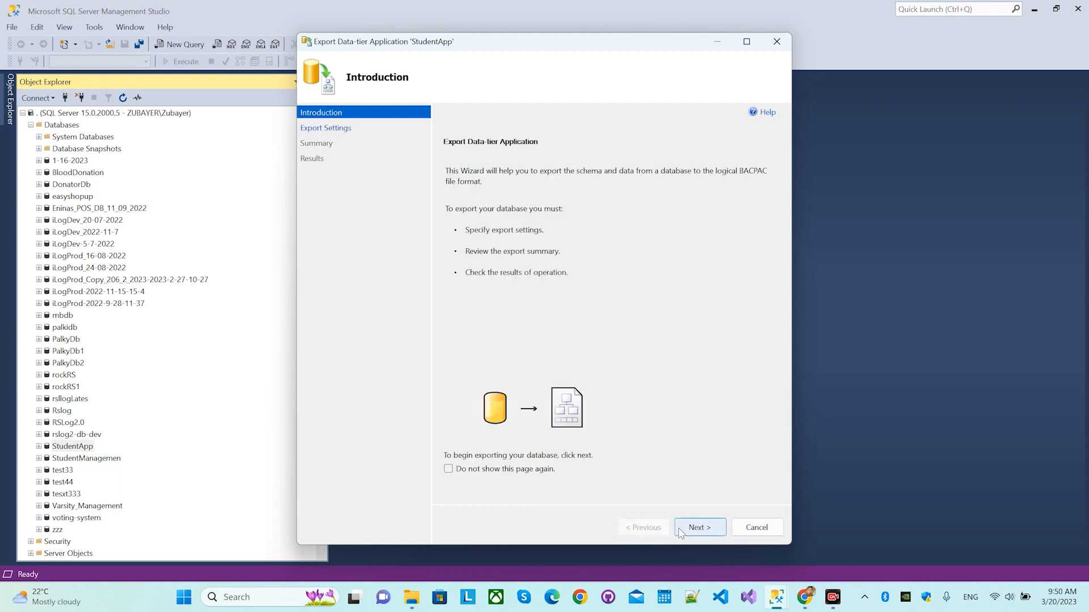
click(700, 528)
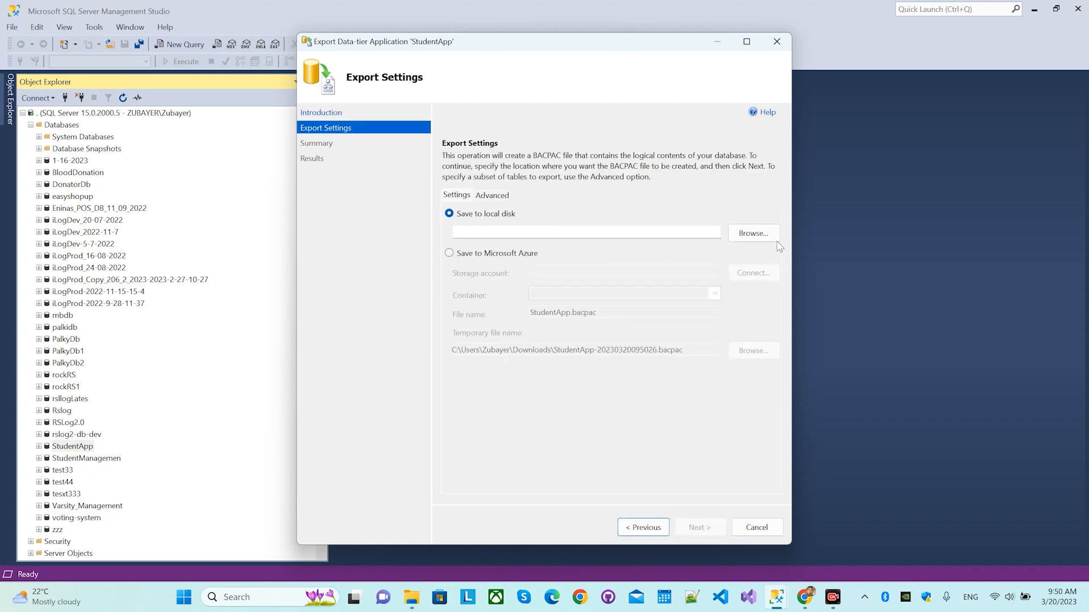
- Set the export to save to local disk as student.bacpac on the Desktop, using the bacpac file type
click(754, 233)
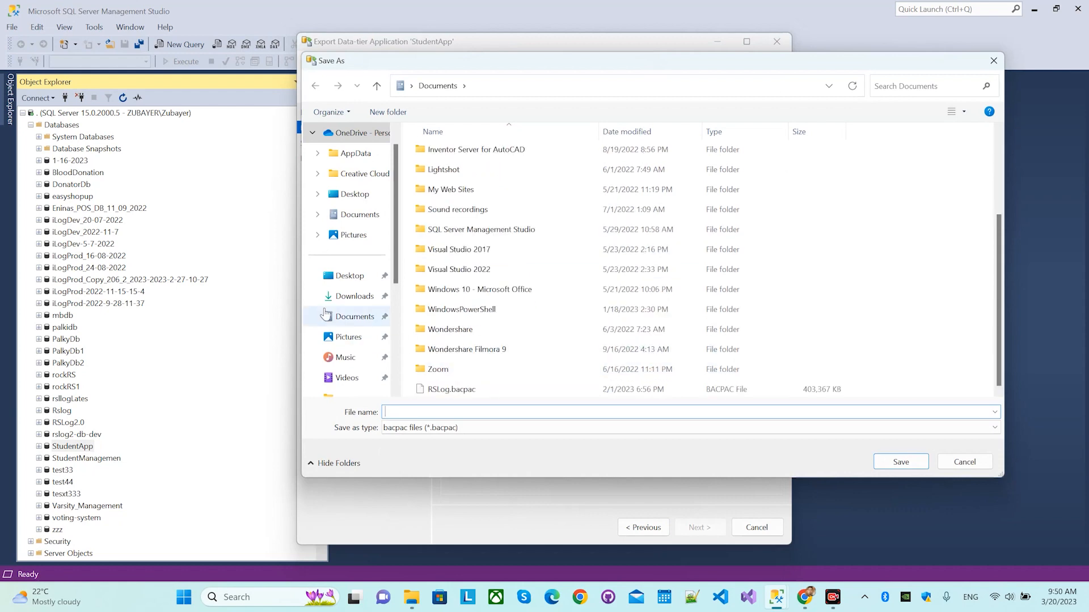
click(347, 276)
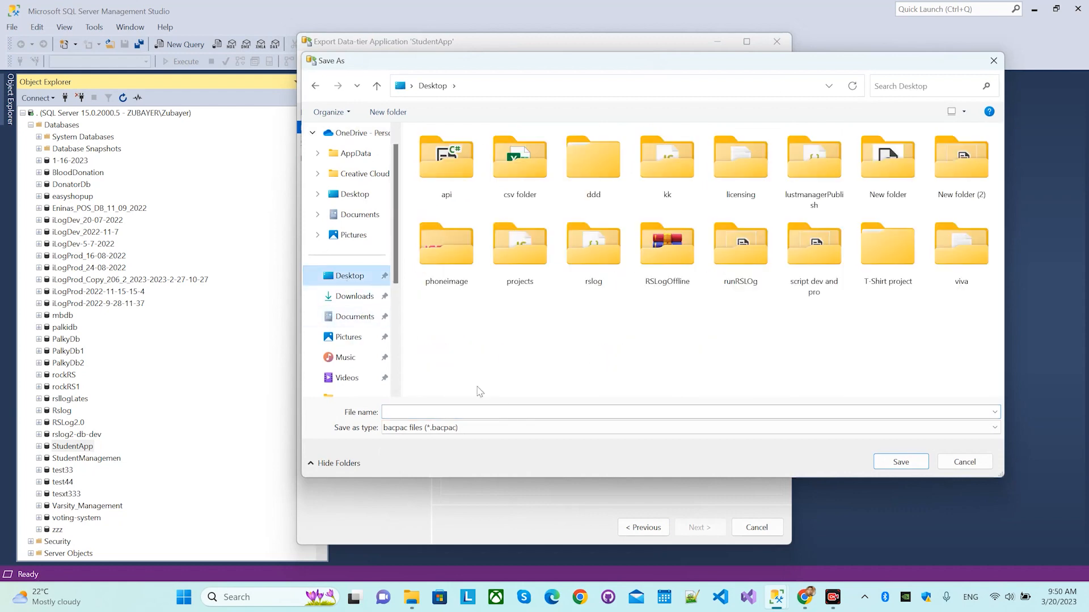
click(461, 414)
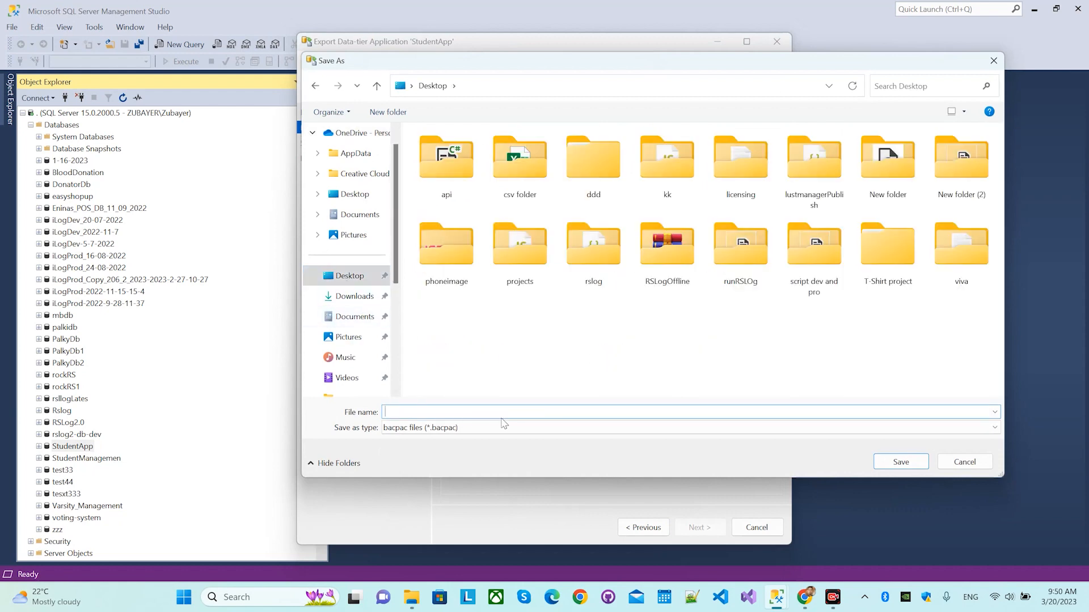
text(stu)
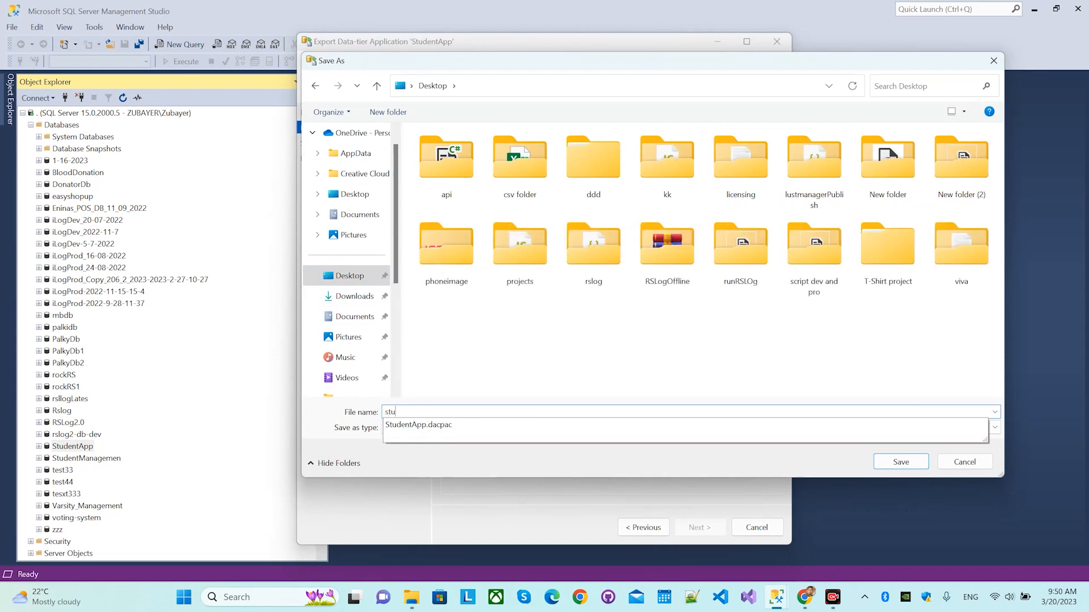
text(dent.)
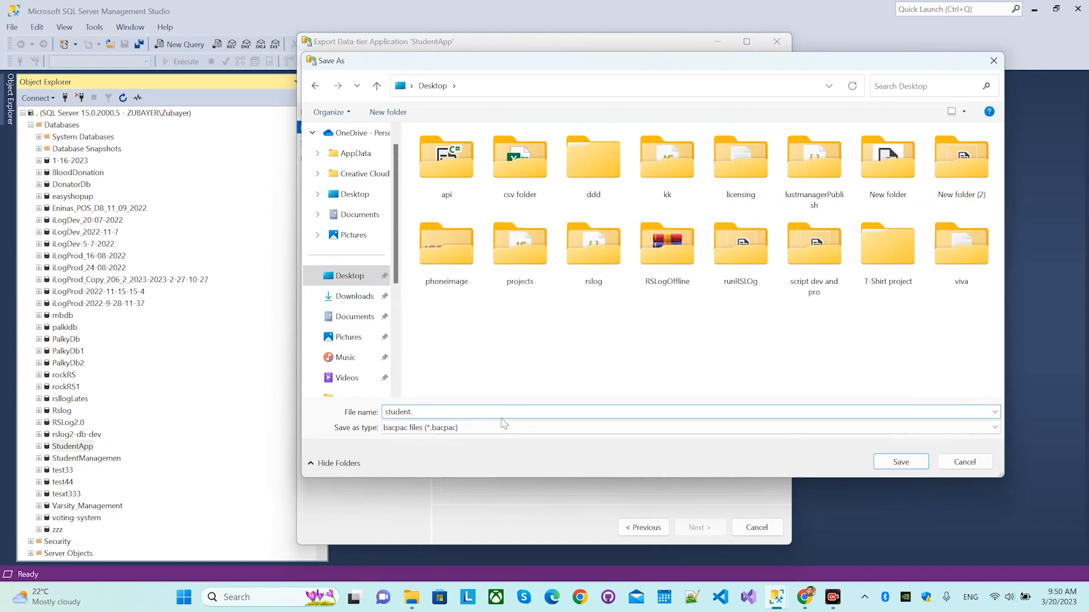
click(466, 428)
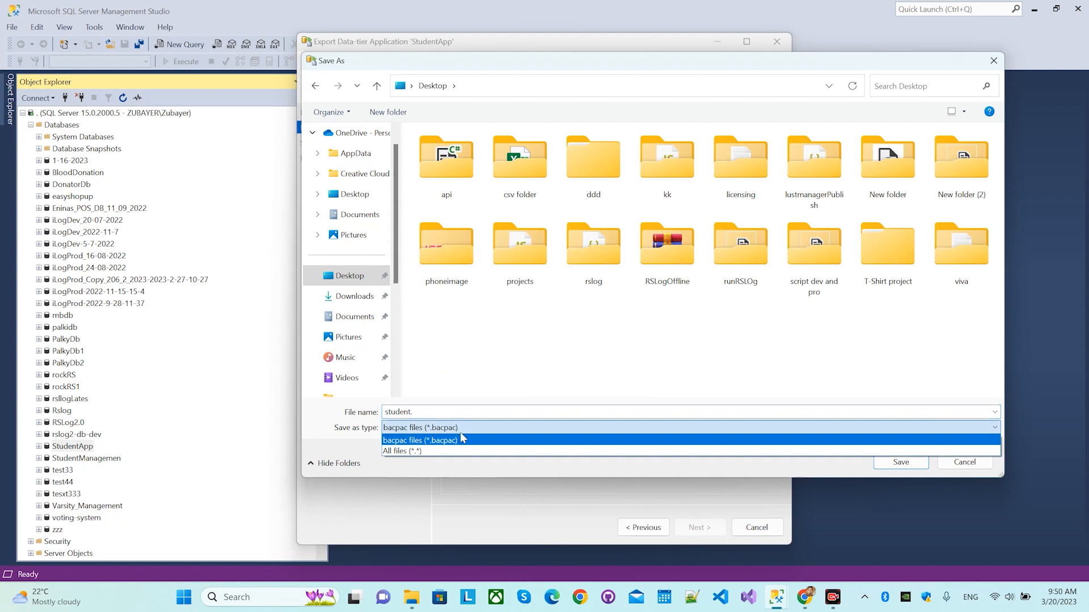
click(460, 441)
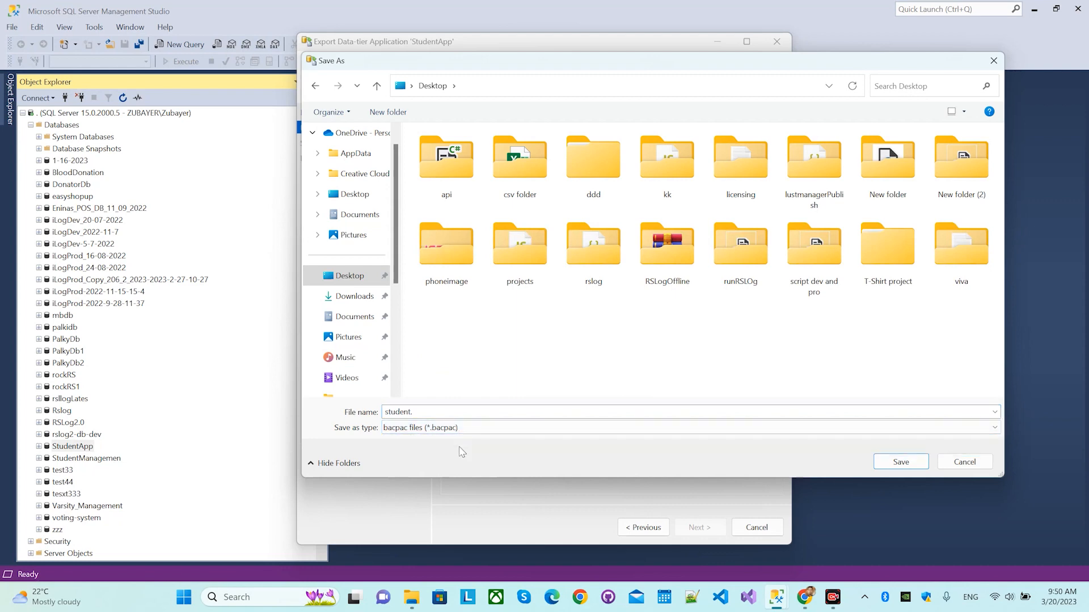
double_click(462, 415)
click(465, 415)
text(bacpac)
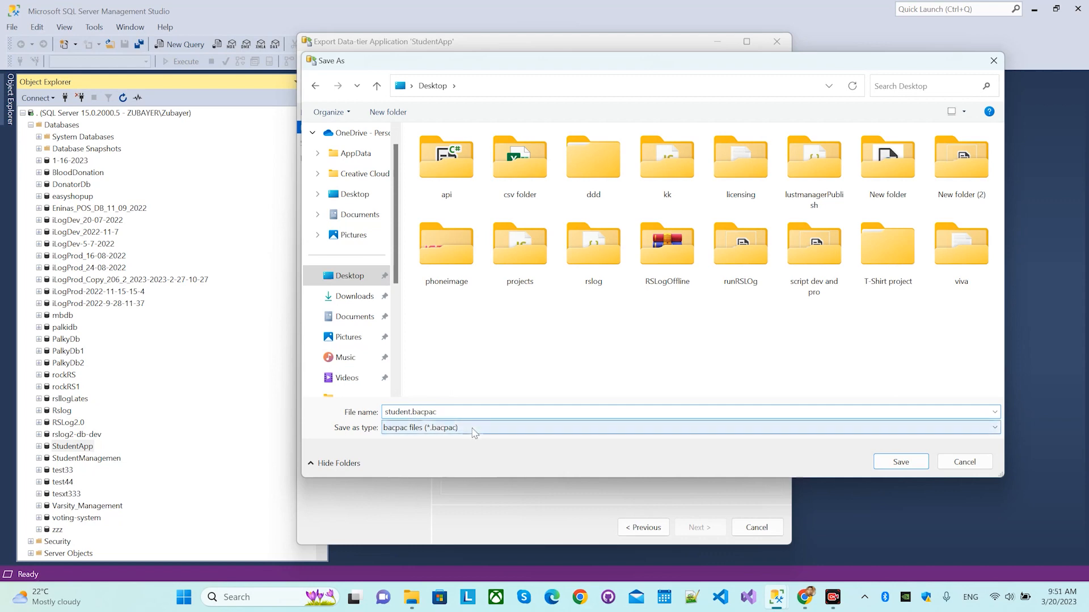
click(891, 461)
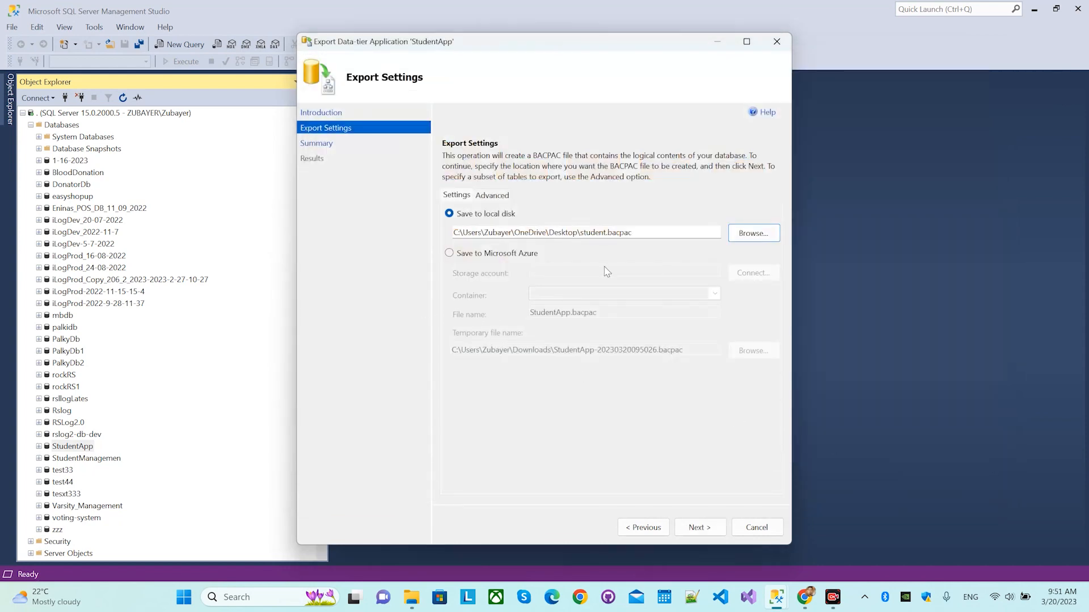
- Run the StudentApp export with the specified settings and close the wizard once it completes
click(692, 528)
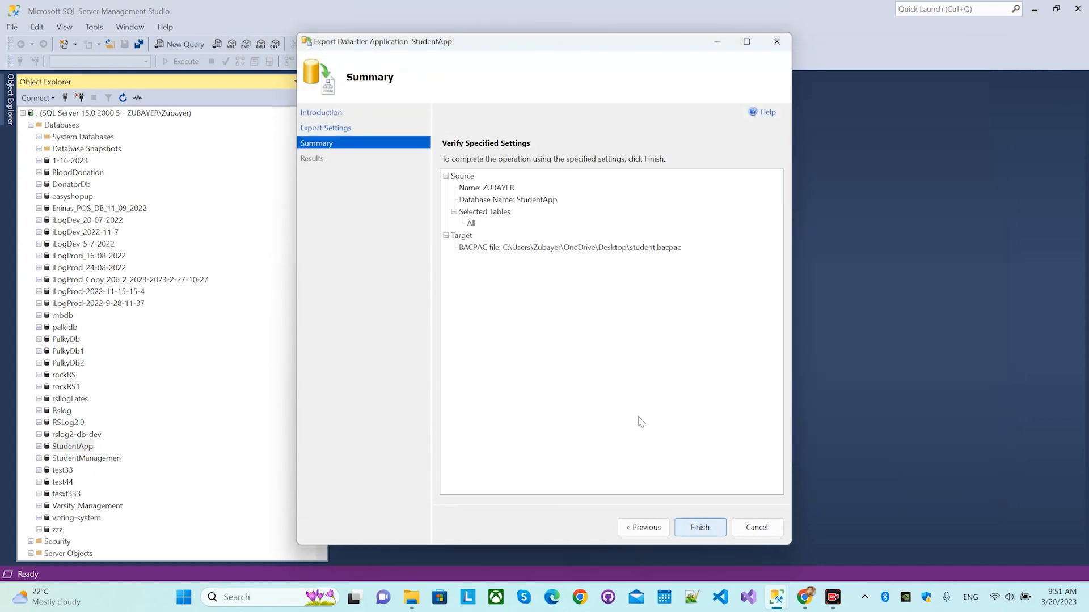
click(702, 532)
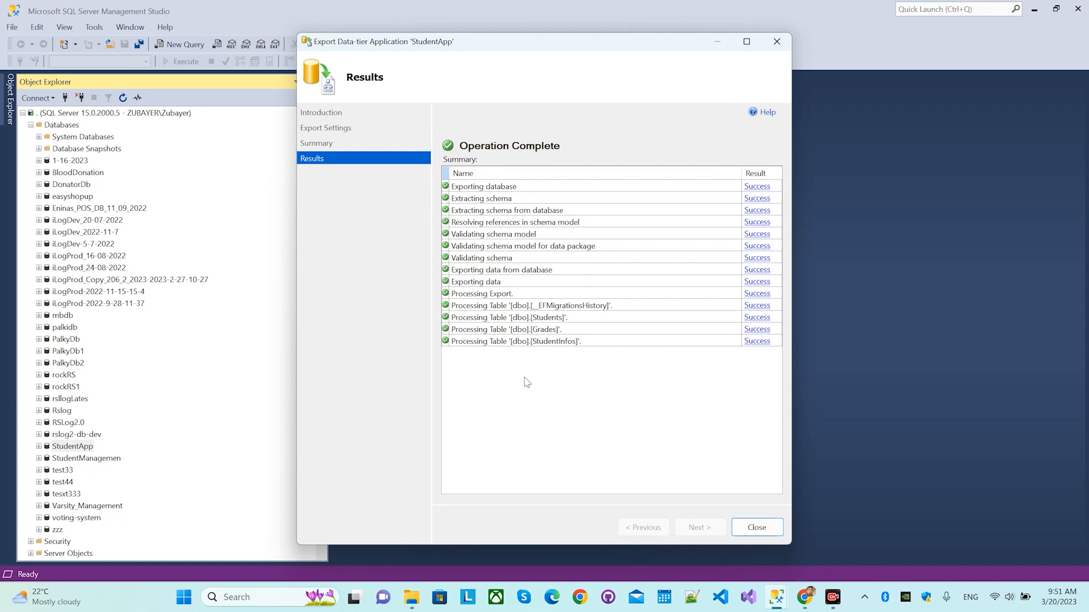
click(756, 527)
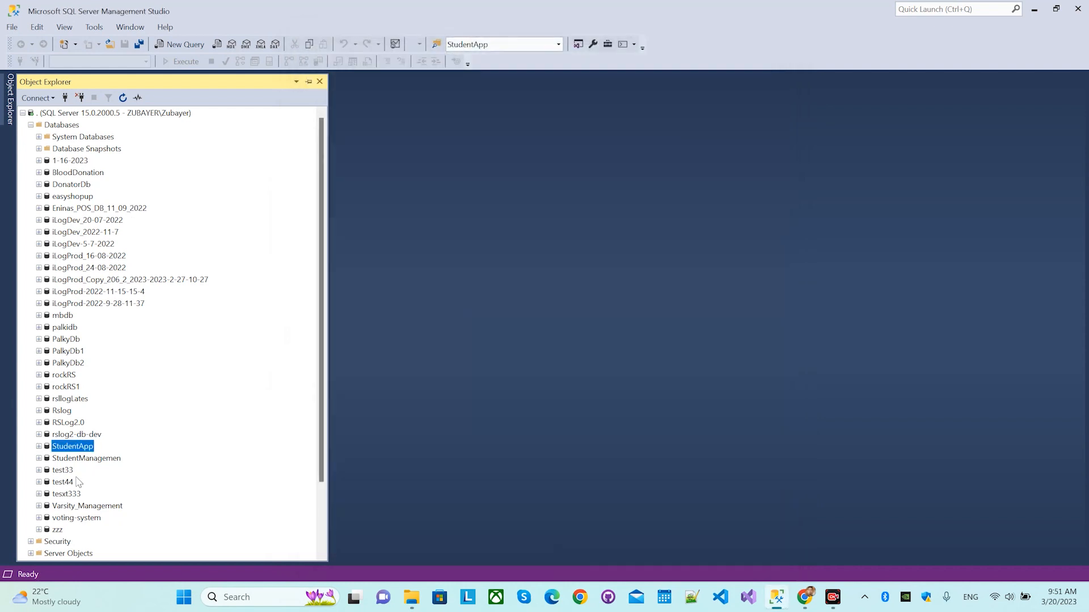
- Start a data-tier application import on the server and choose student.bacpac from the Desktop as the source
right_click(63, 127)
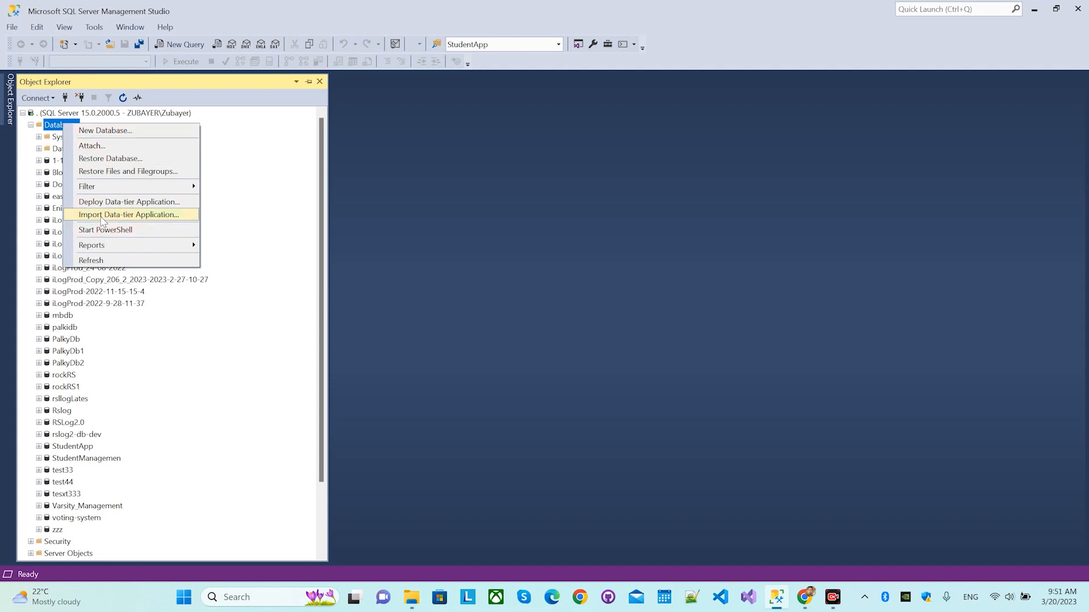
click(141, 216)
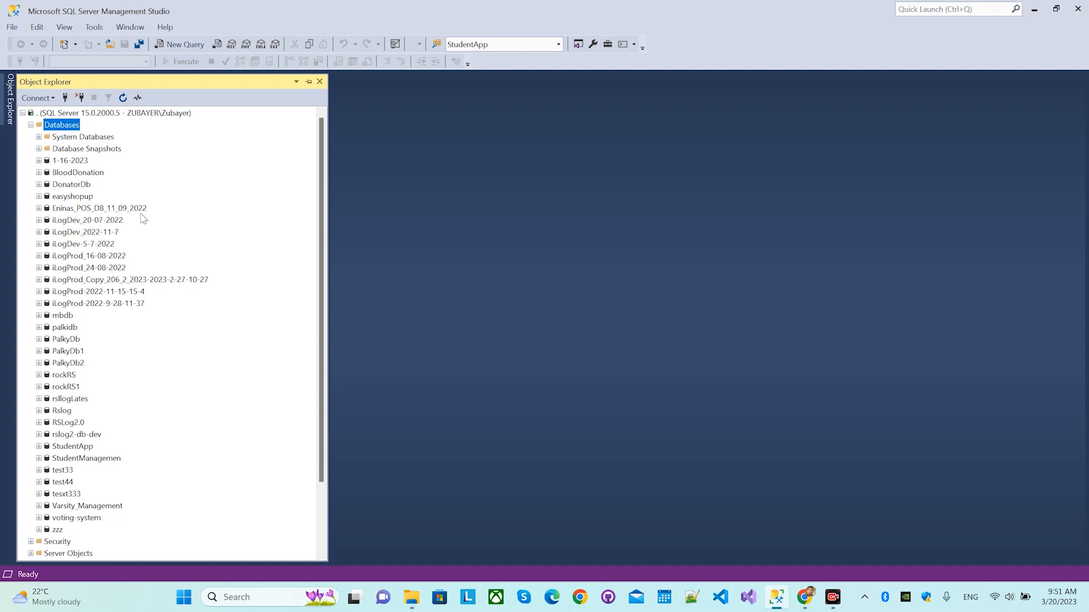
click(698, 527)
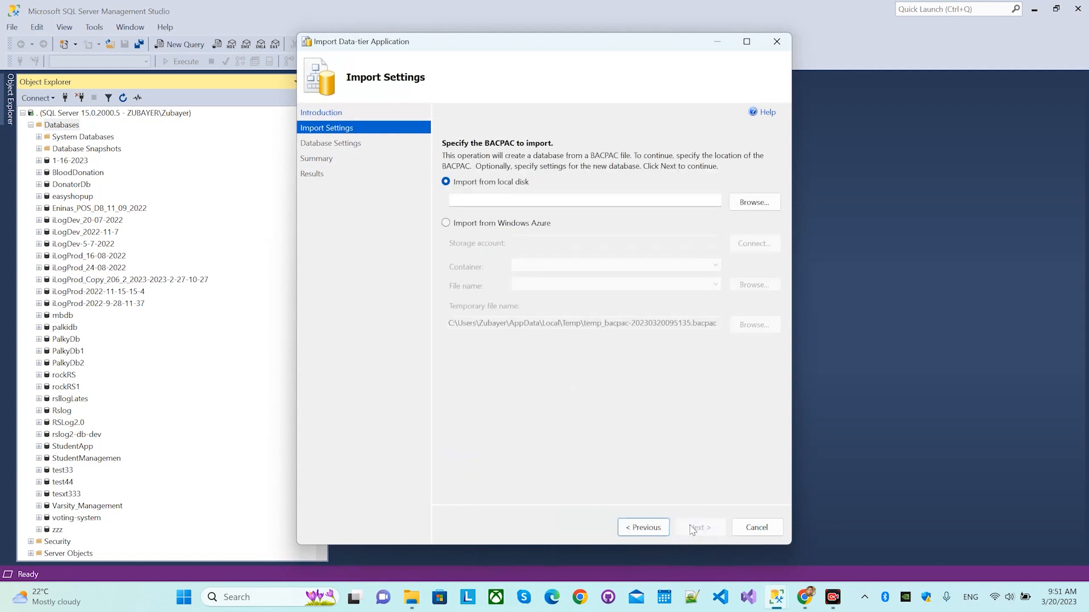
click(754, 202)
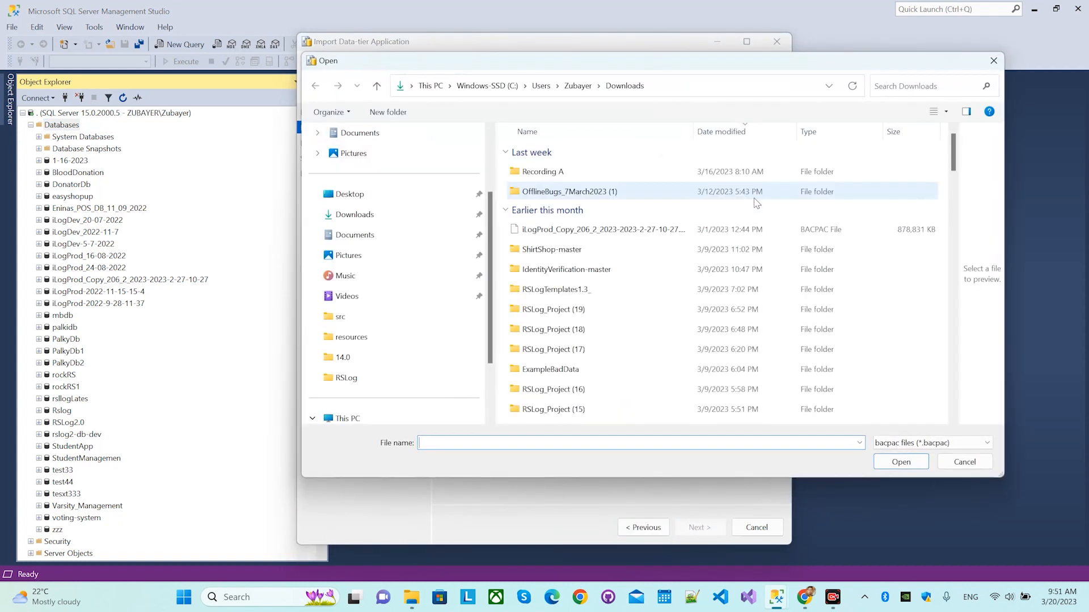
click(350, 196)
click(843, 322)
double_click(848, 318)
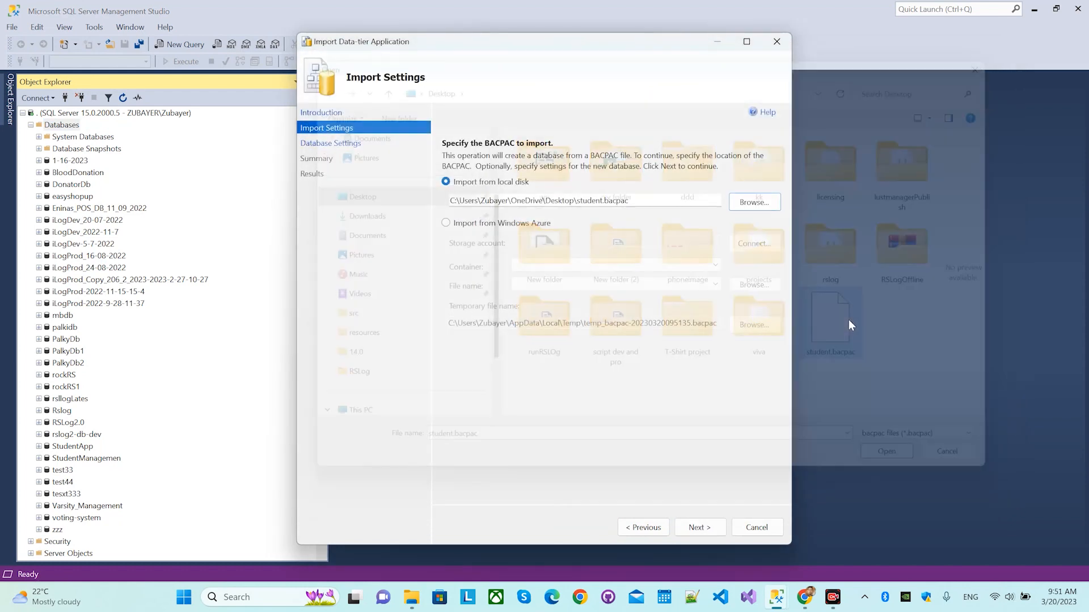
- Name the new database student1, run the import, and close the wizard once it completes
click(701, 527)
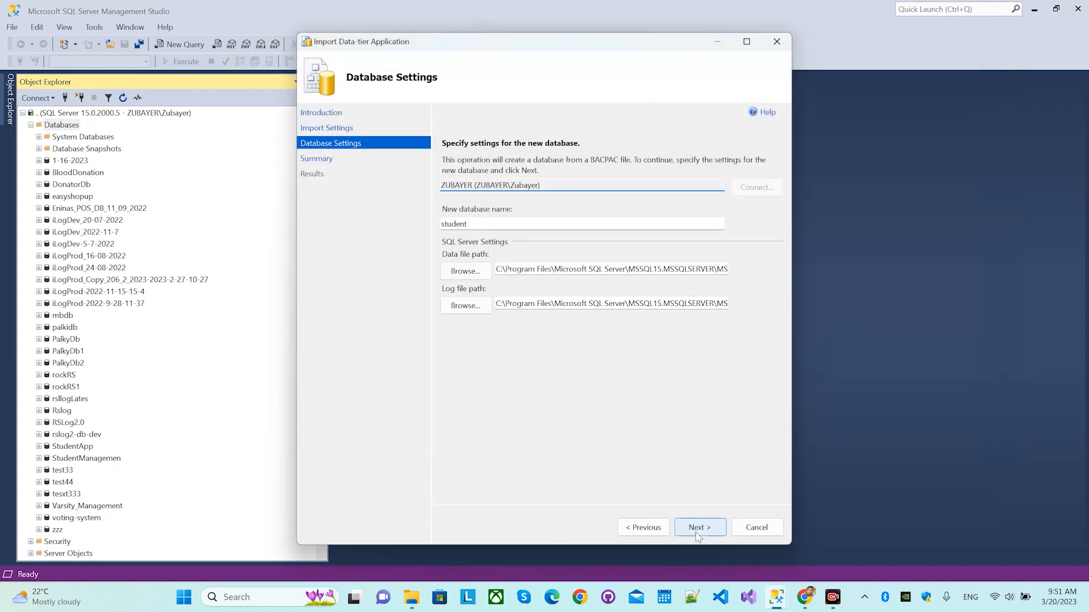
click(525, 221)
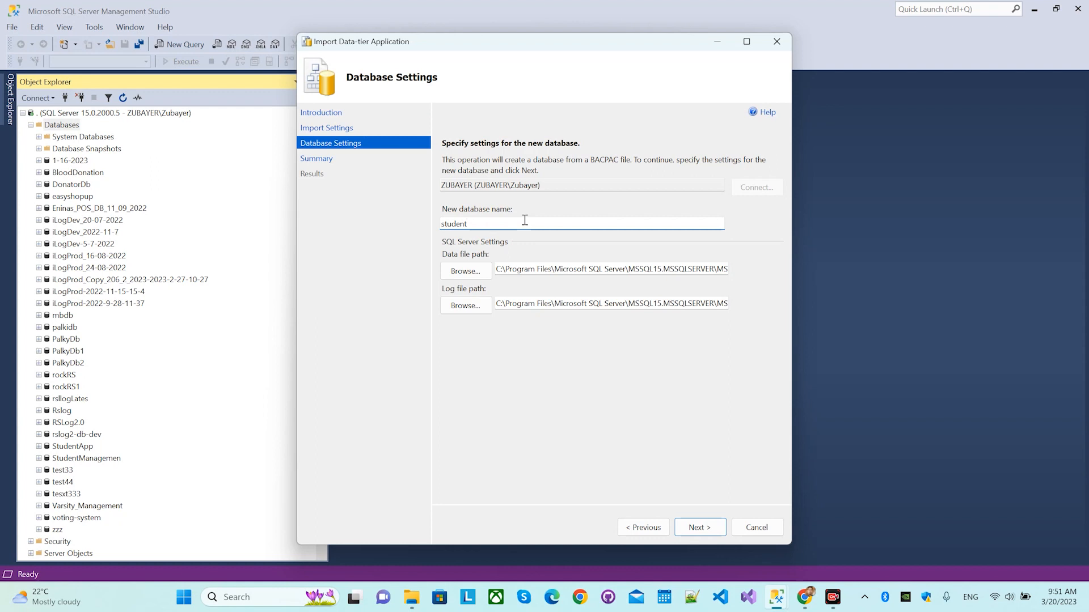
click(708, 528)
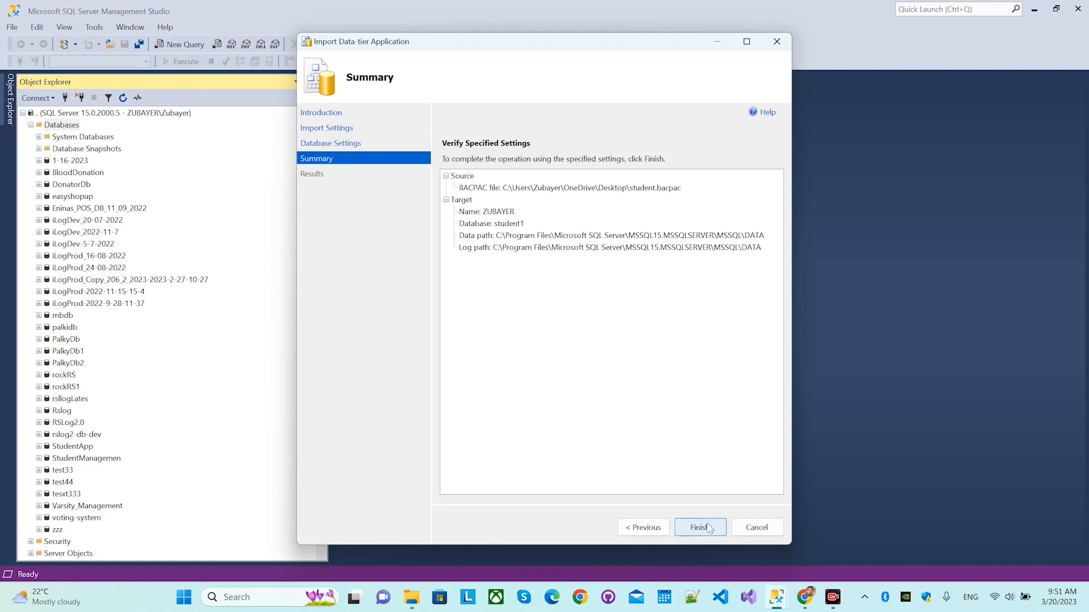
click(698, 530)
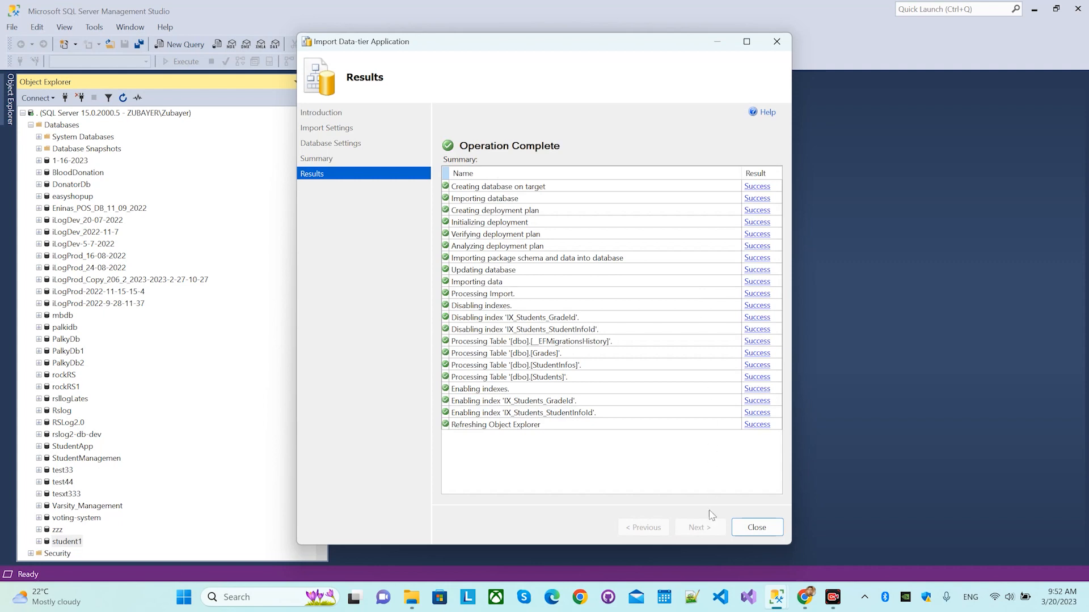
click(763, 530)
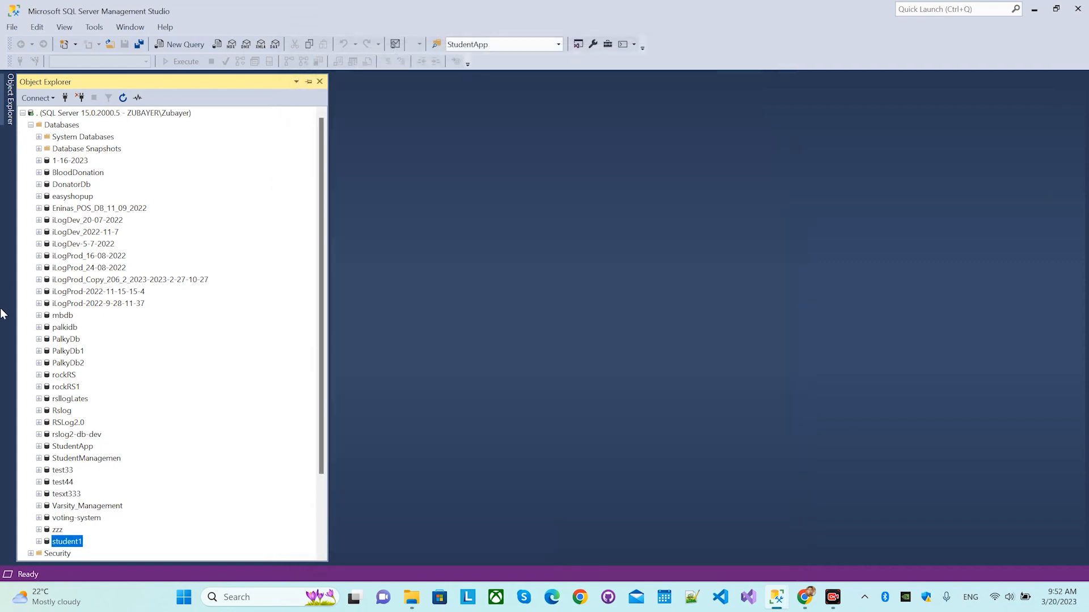
- Expand the tables of the student1 database and open the rows of dbo.Students in the editable grid
scroll(142, 411, down, 3)
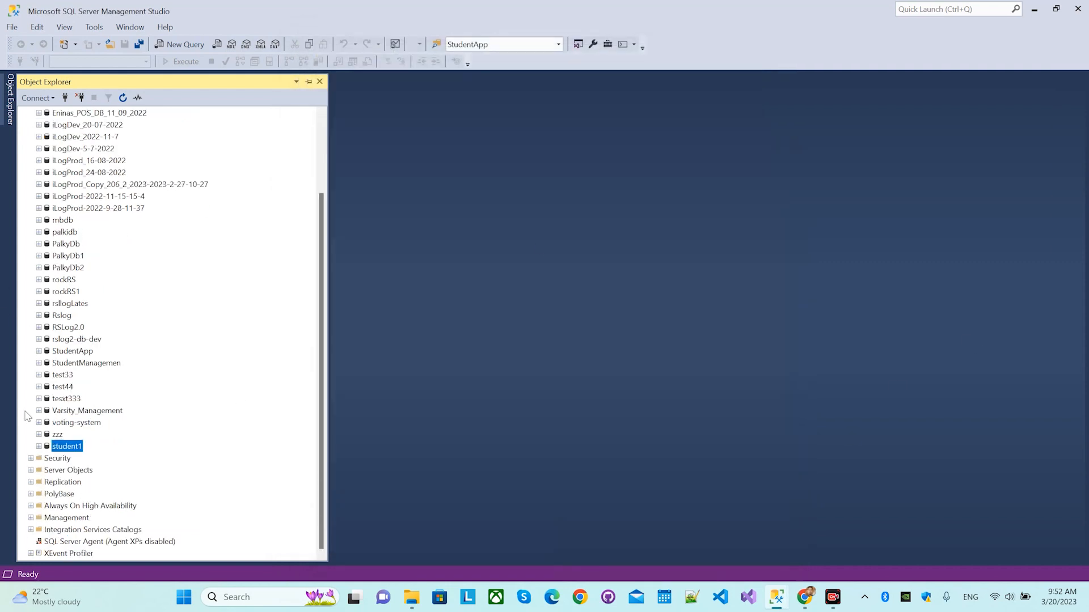
click(38, 447)
click(47, 470)
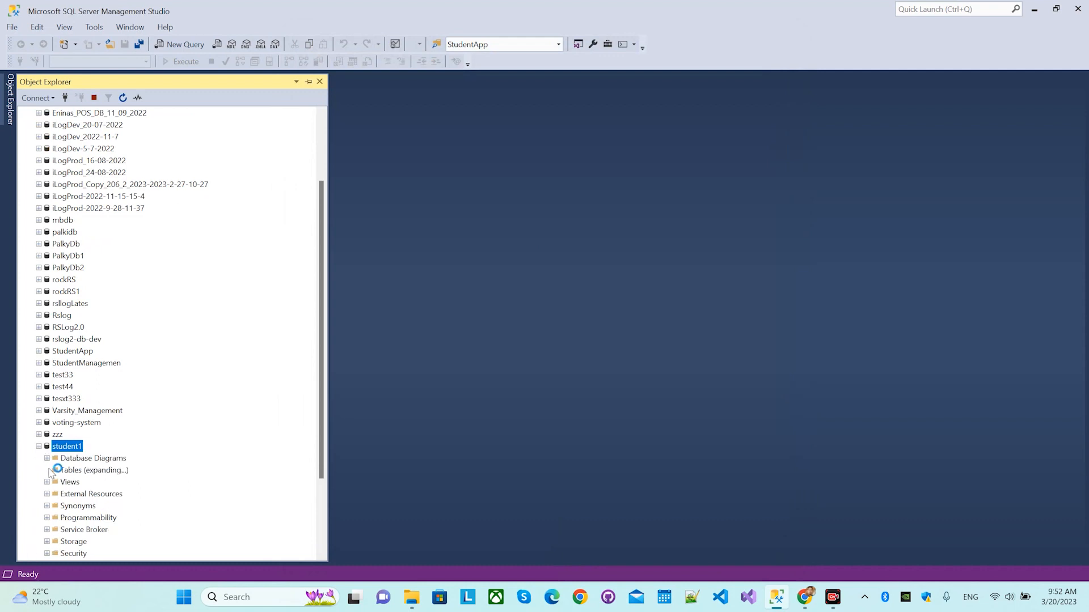
scroll(92, 458, down, 5)
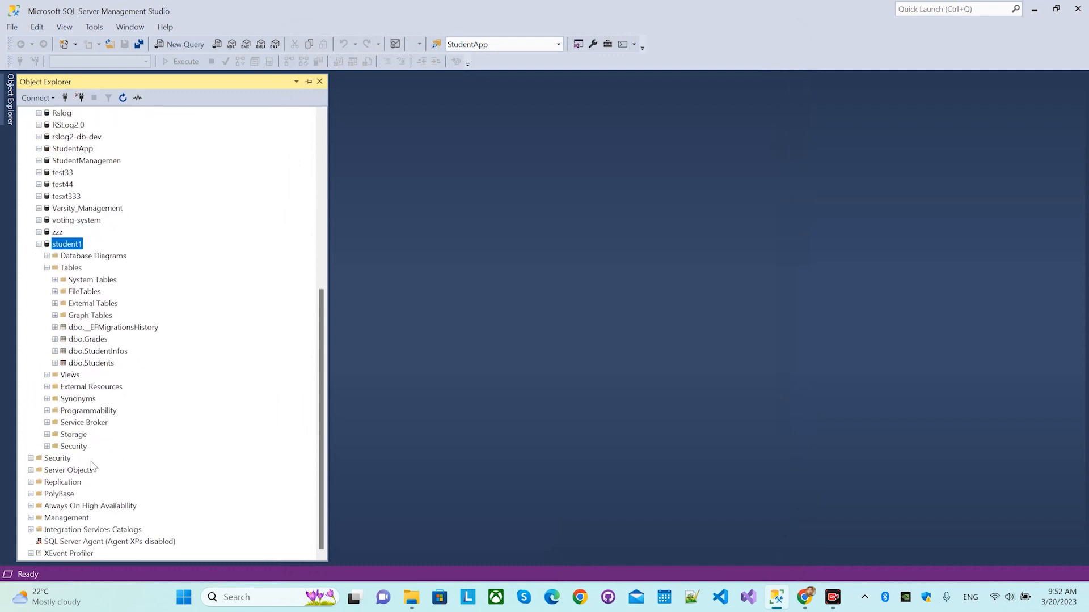
right_click(79, 364)
click(148, 360)
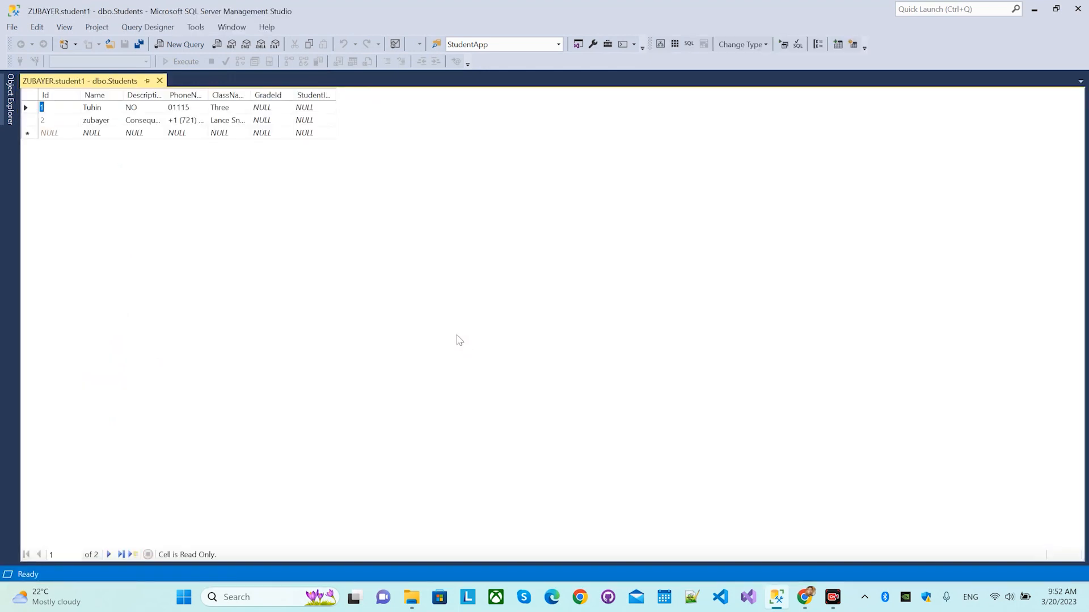
- Look through the server's database list for StudentApp and the imported student1 database
click(12, 86)
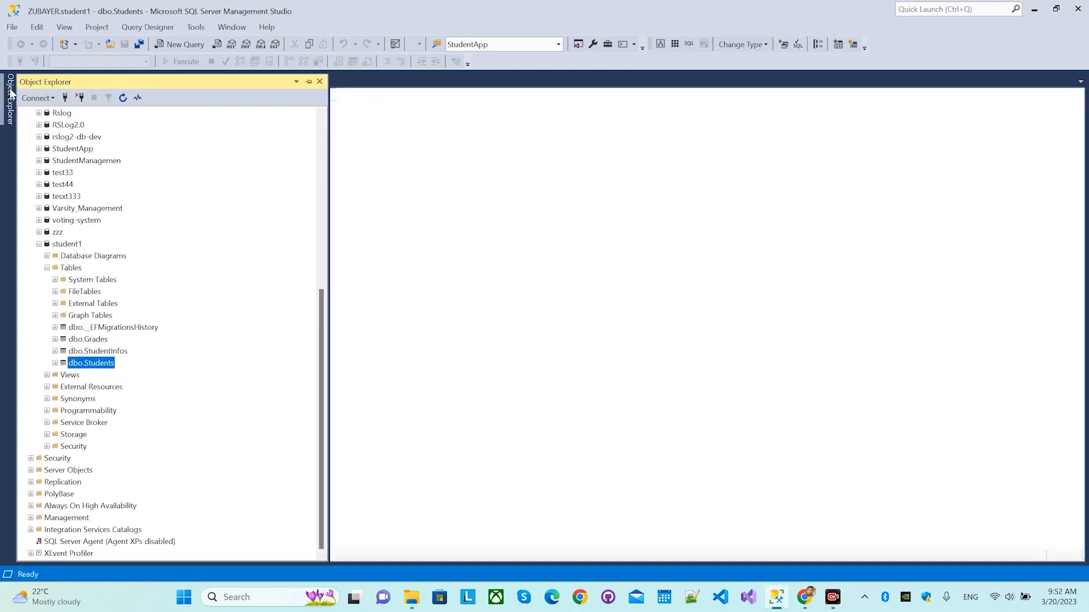
scroll(167, 348, up, 6)
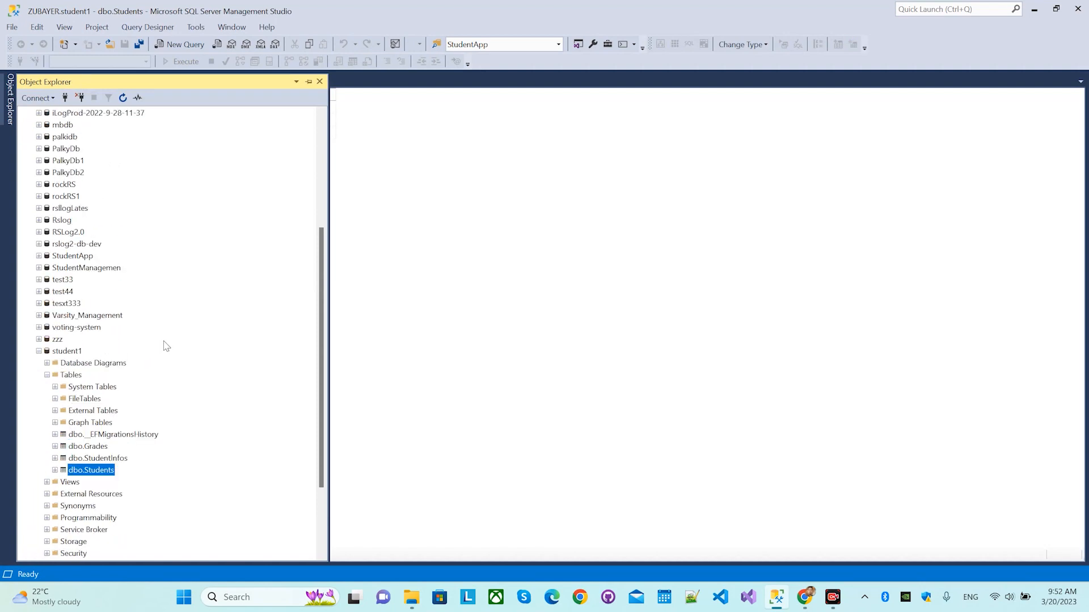
scroll(95, 404, down, 3)
scroll(94, 403, up, 6)
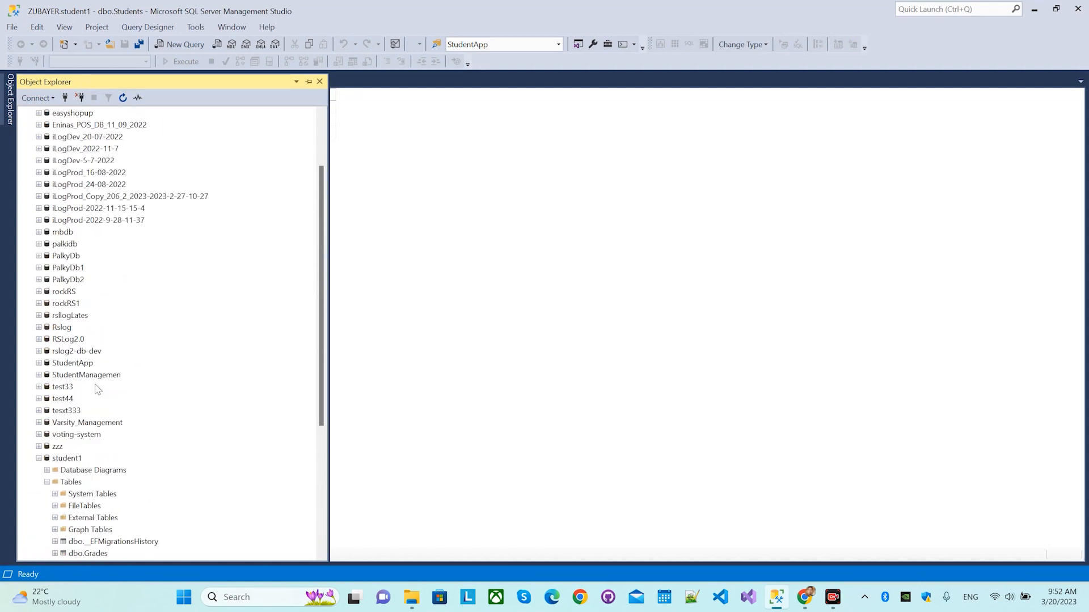
scroll(73, 345, down, 4)
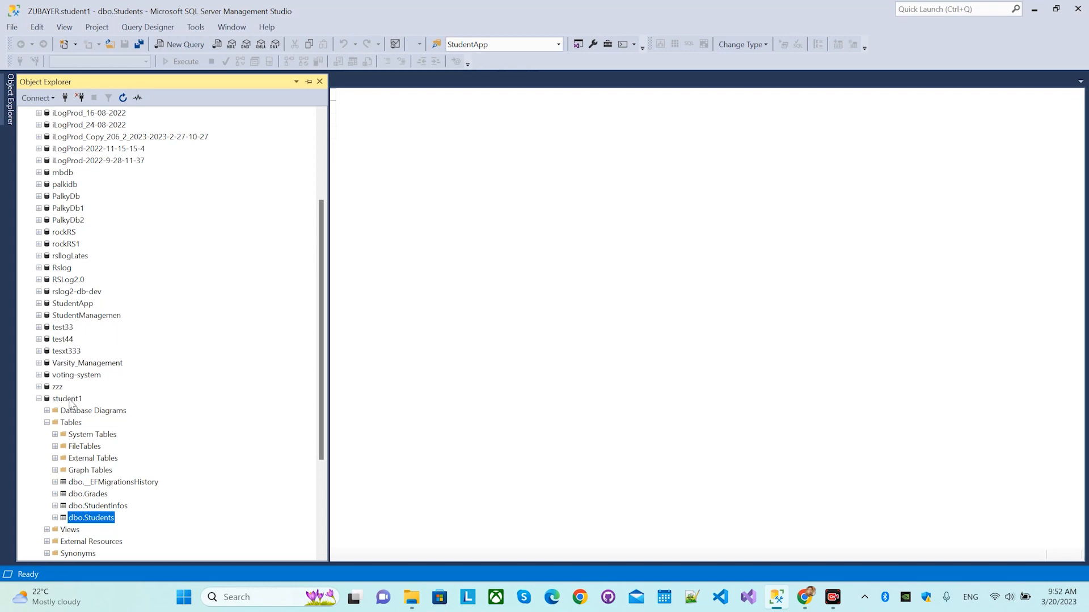
right_click(68, 399)
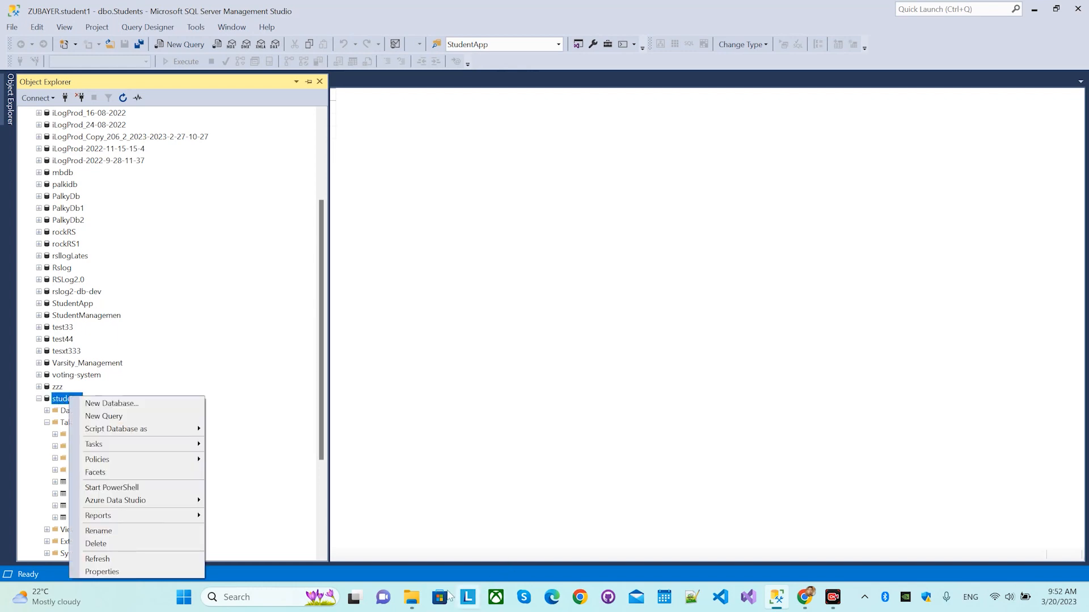
- Switch to File Explorer, refresh the Desktop folder to check for the exported student.bacpac file, and close the window
click(412, 597)
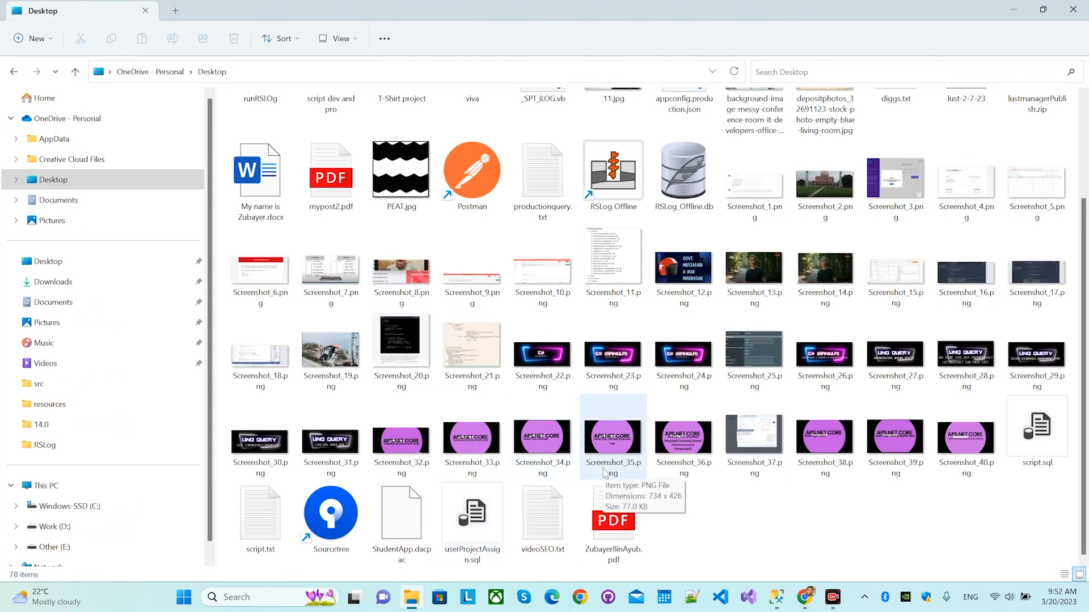
right_click(676, 524)
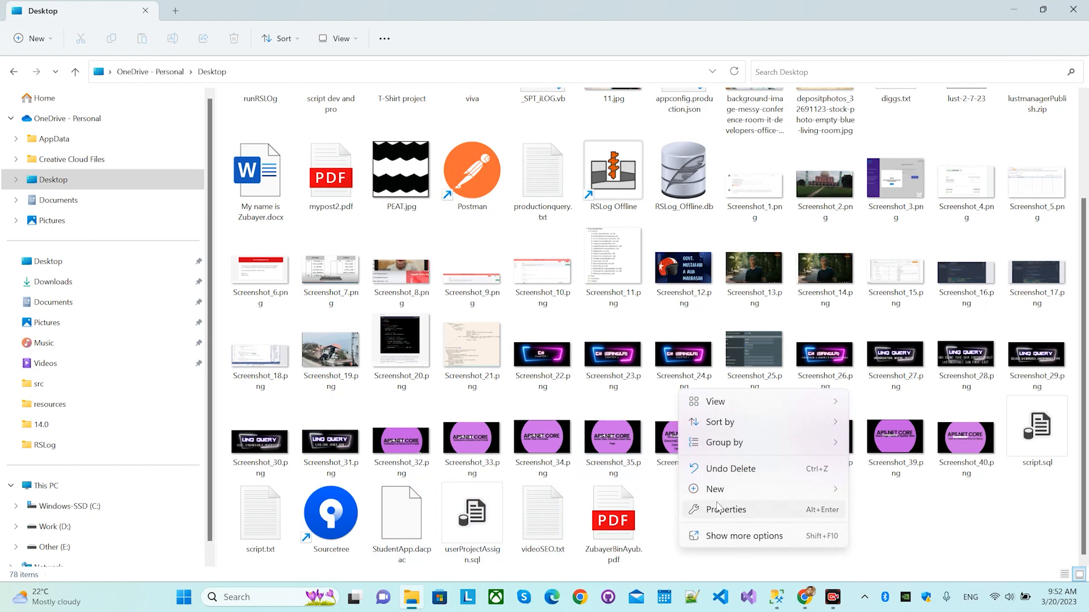
click(715, 537)
click(753, 411)
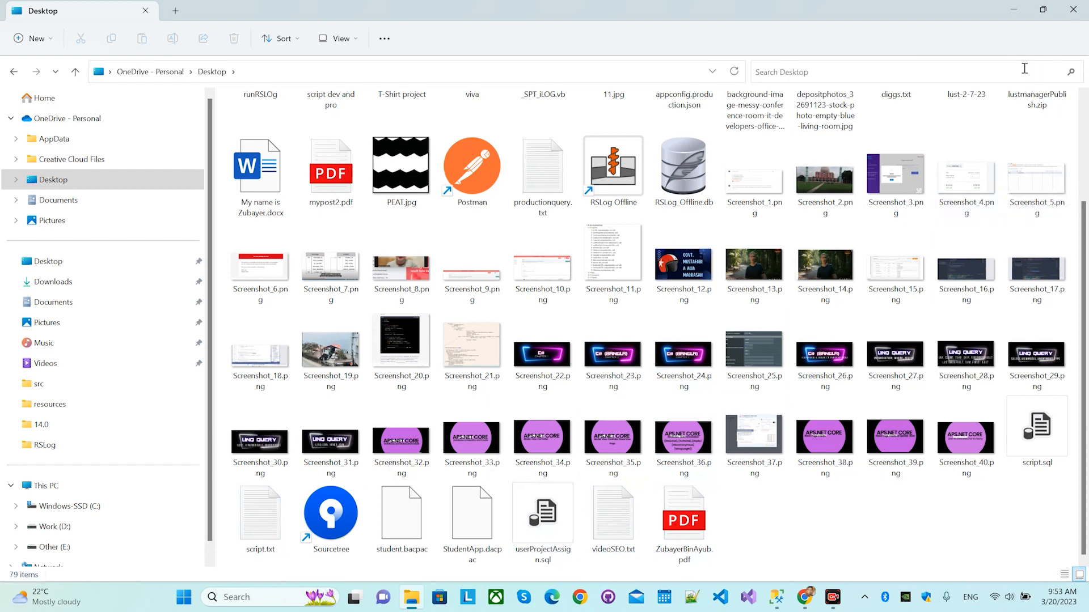
click(1071, 10)
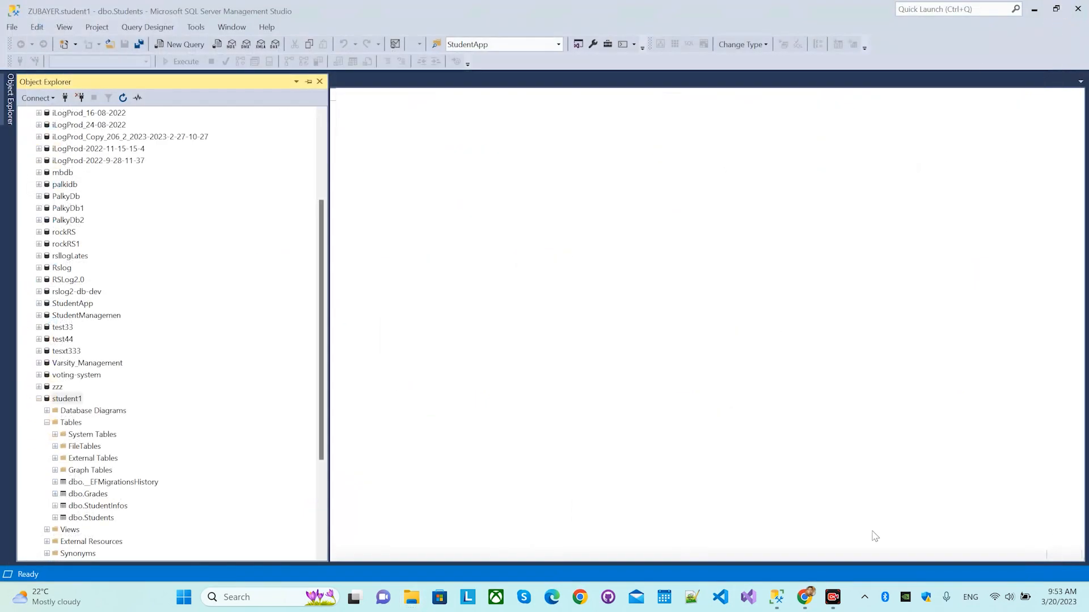